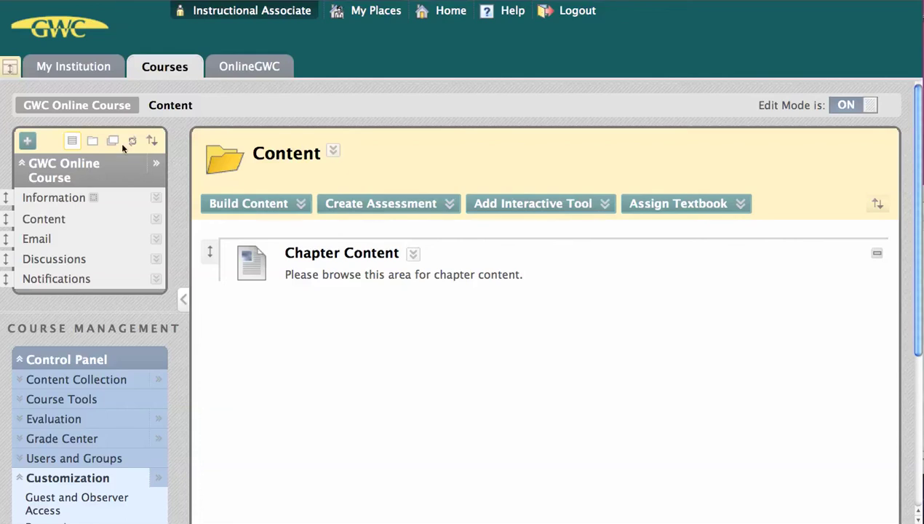
Go to the empty Information area and browse the Build Content, Create Assessment and Add Interactive Tool menus.
click(27, 142)
click(63, 198)
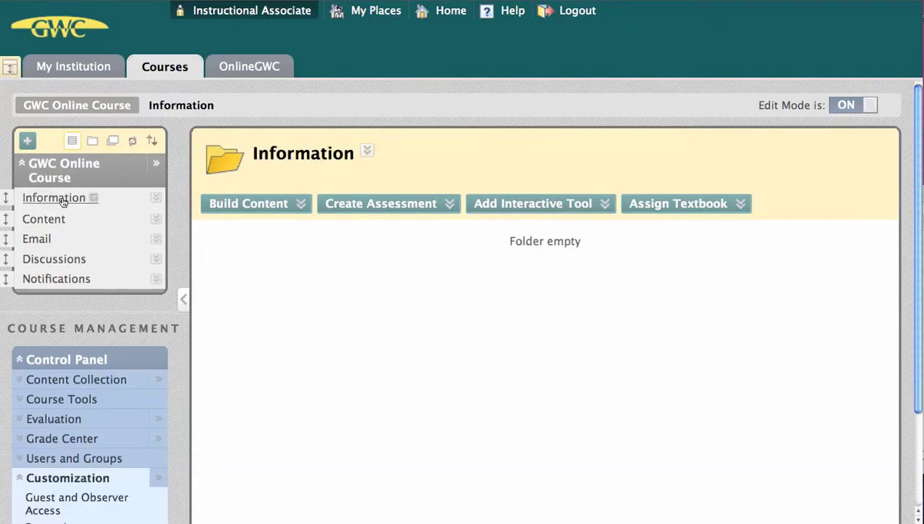
click(274, 209)
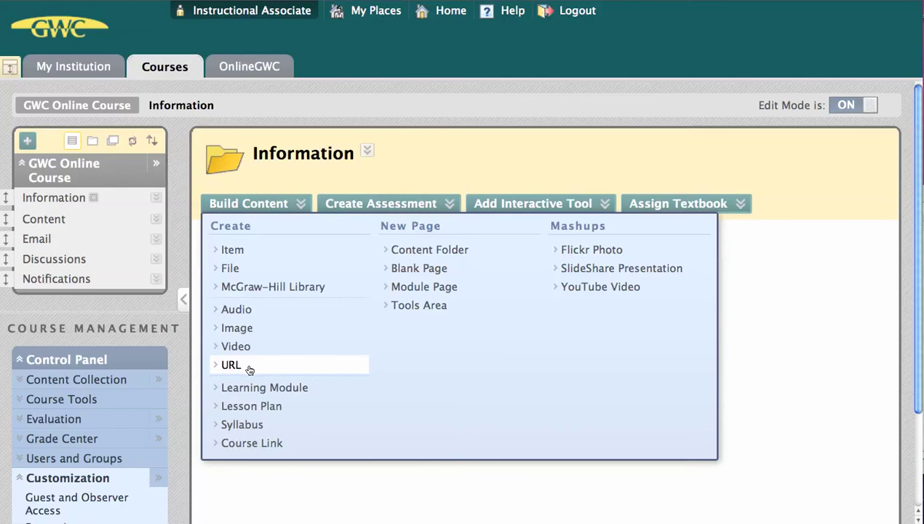
click(413, 201)
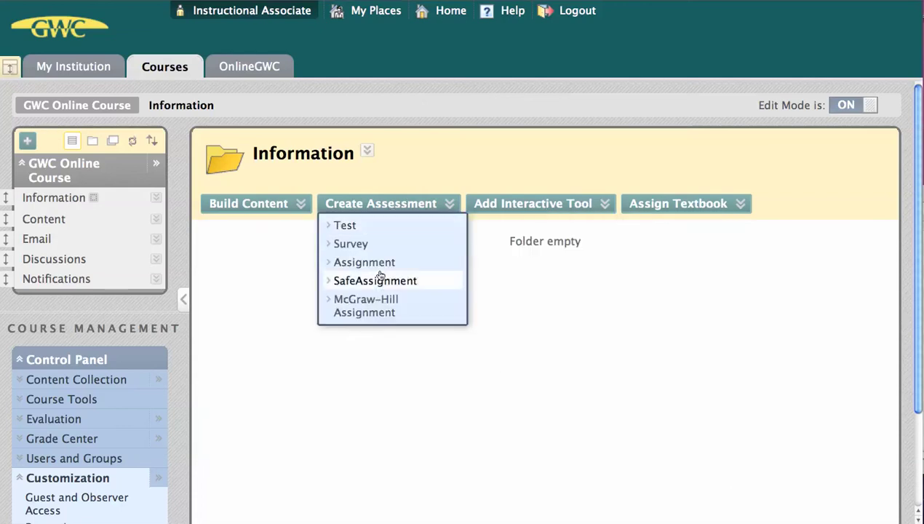
click(500, 205)
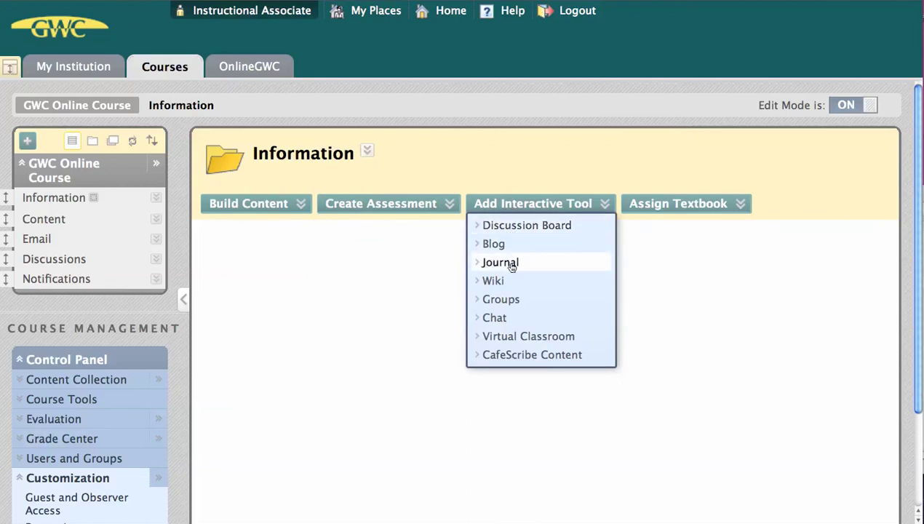
click(450, 275)
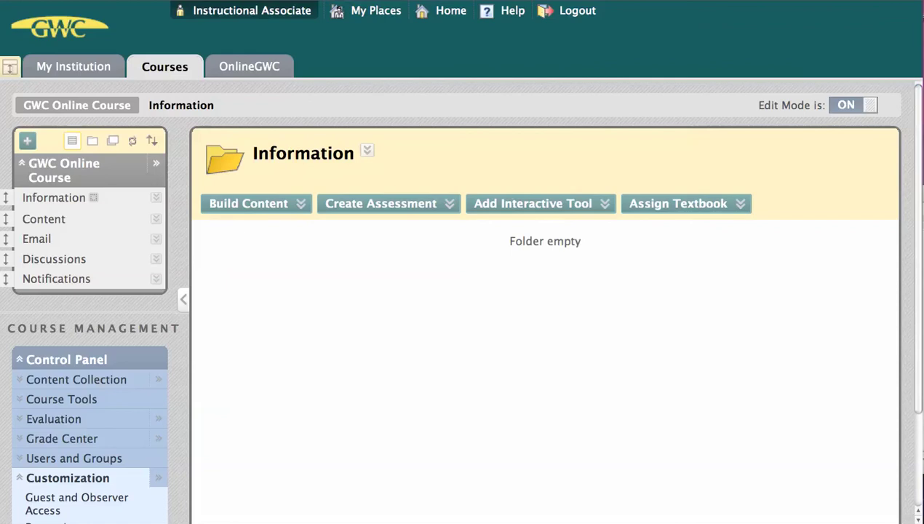
Create a blank menu page named 'Syllabus' and make it available to users.
click(27, 140)
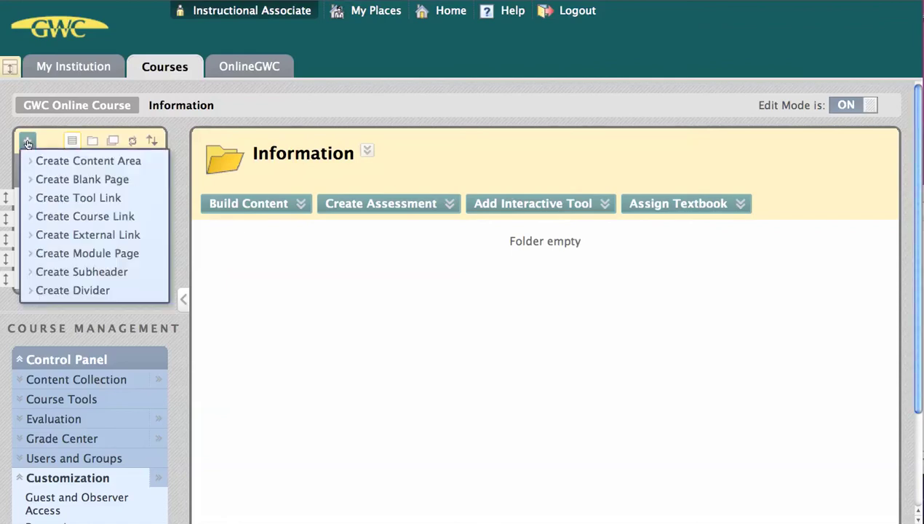
click(64, 184)
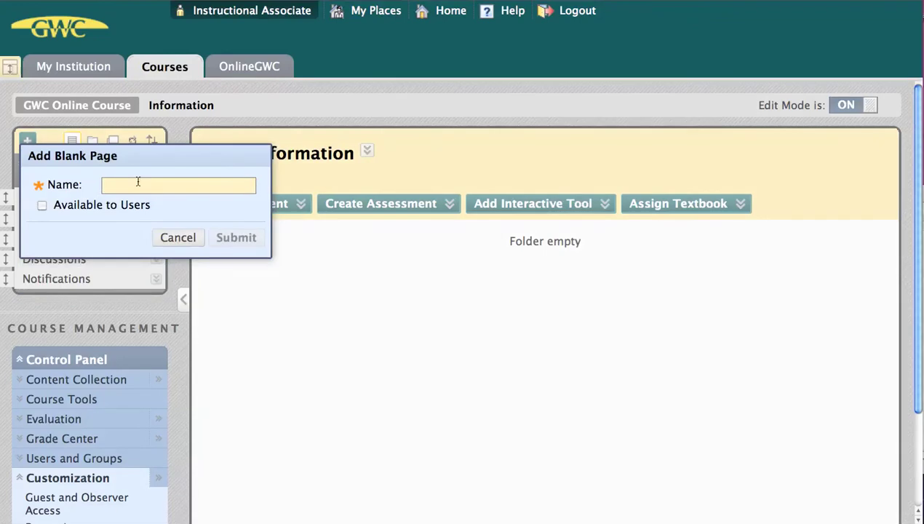
text(Syllabus)
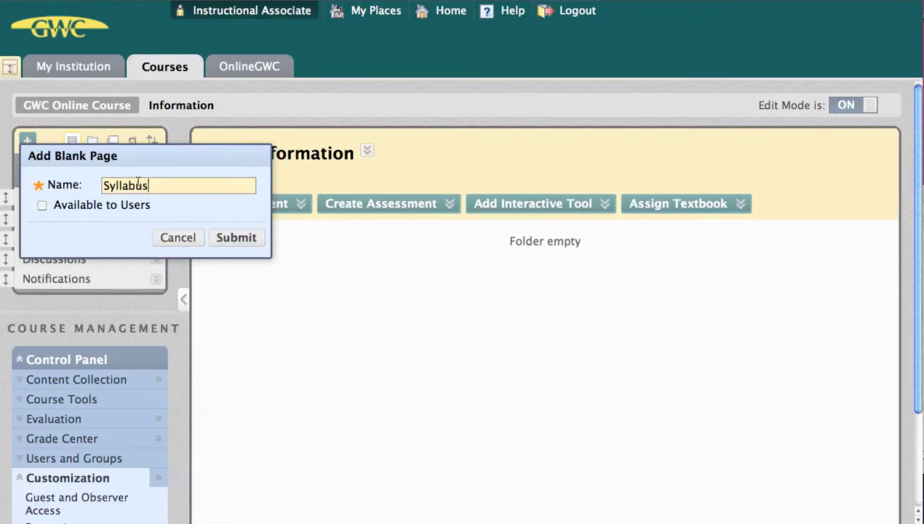
click(42, 205)
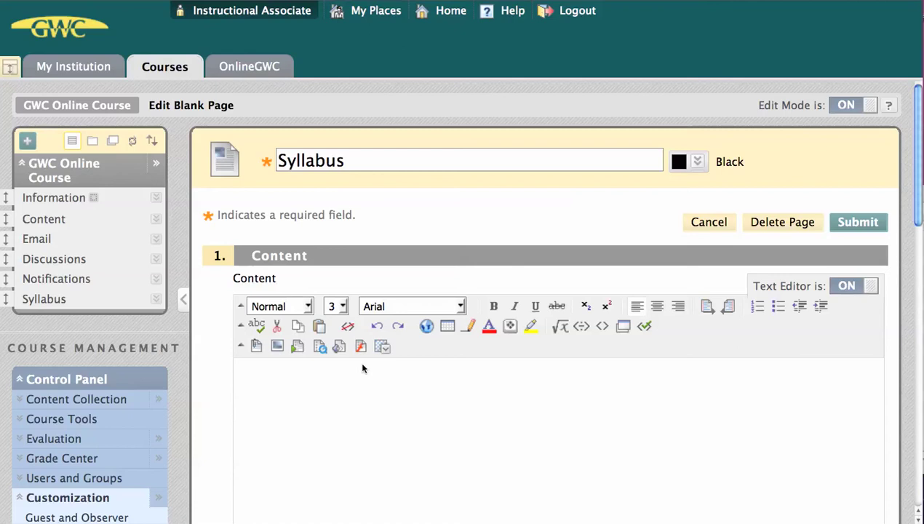
Write 'Type here' in the Syllabus page content and format it bold.
click(321, 428)
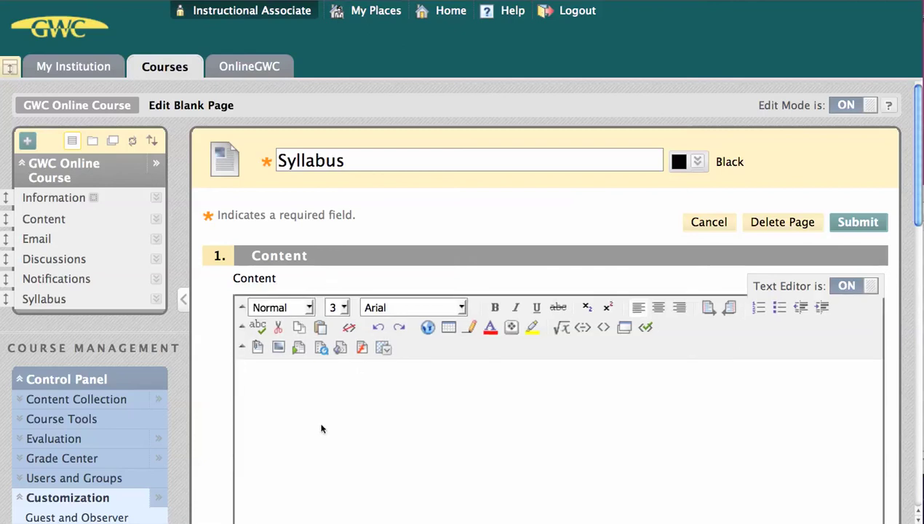
text(Type here)
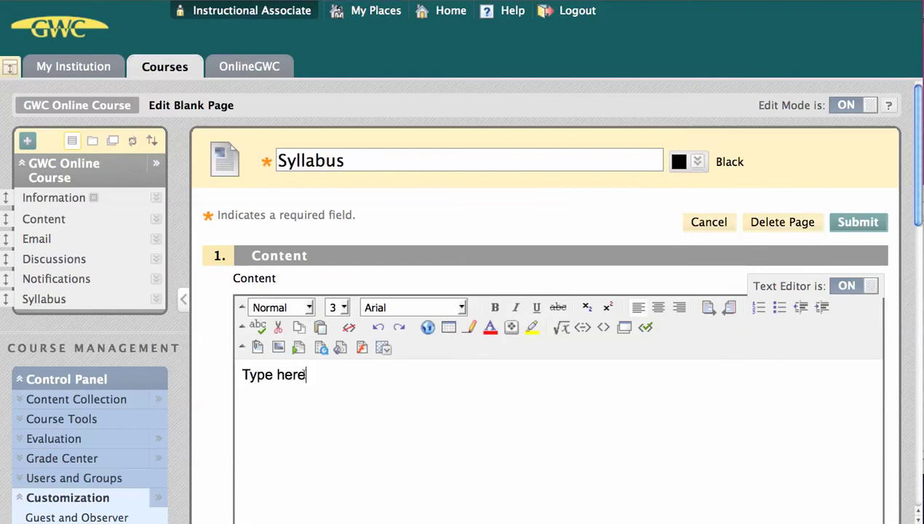
drag(306, 375, 242, 375)
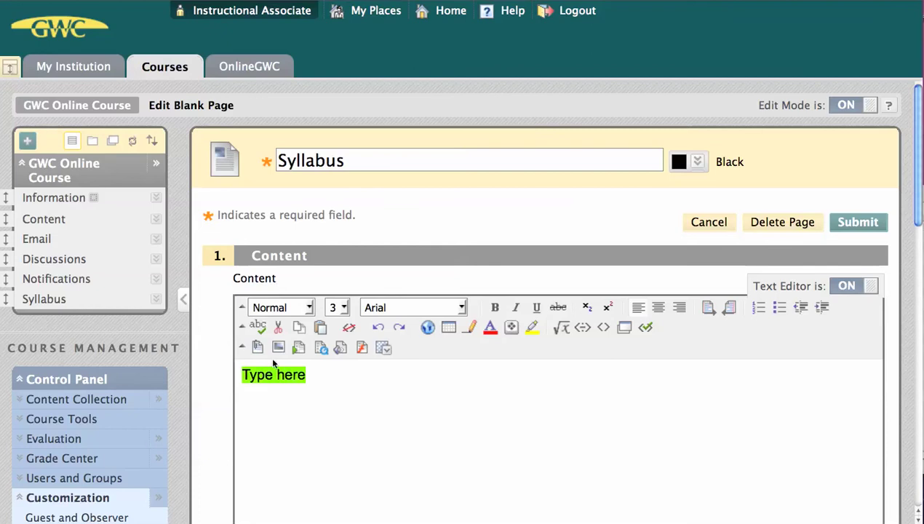
click(498, 310)
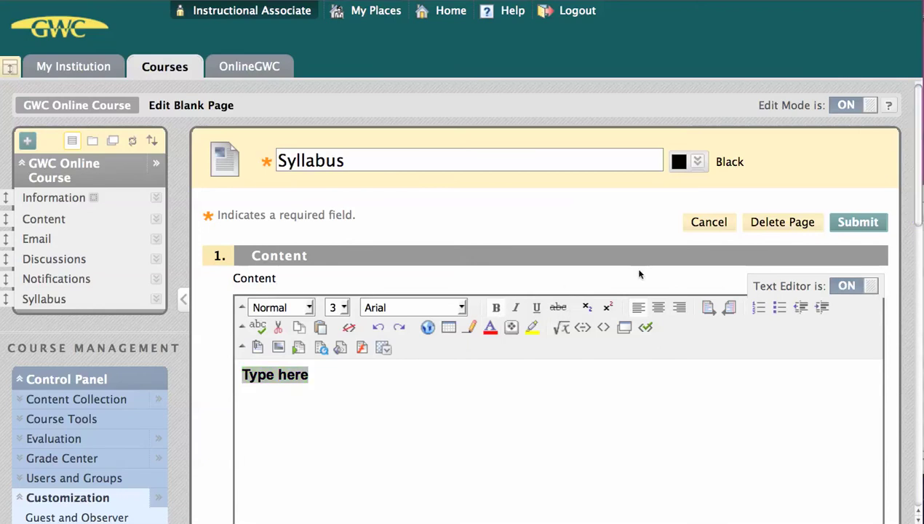
Submit the Syllabus page and go to the Content area with Edit Mode turned on.
click(859, 227)
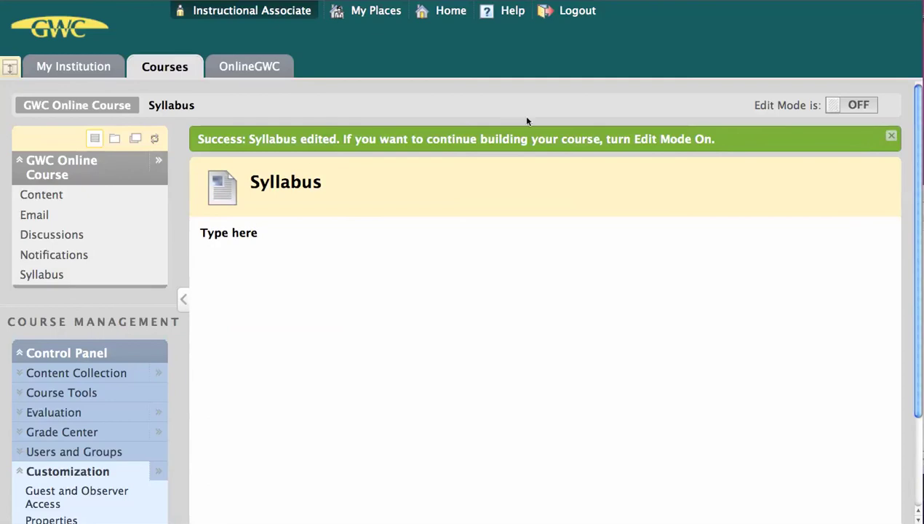
click(43, 195)
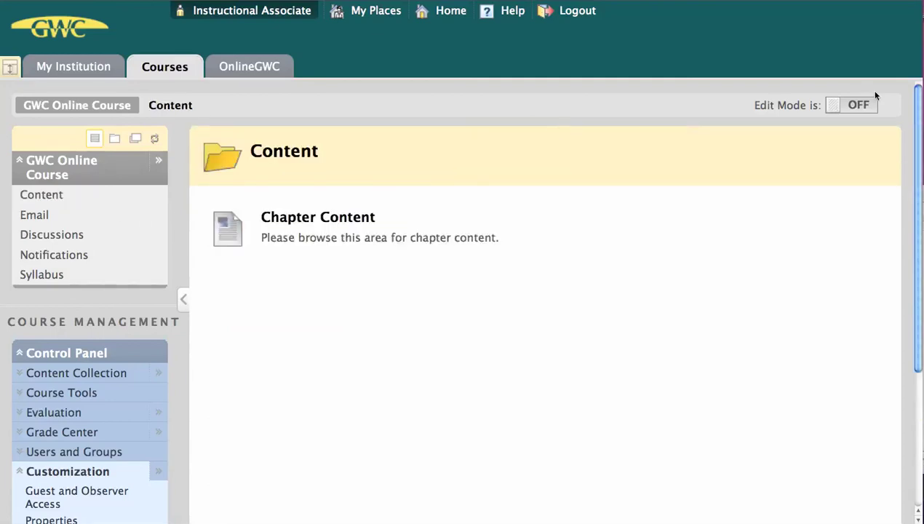
click(853, 106)
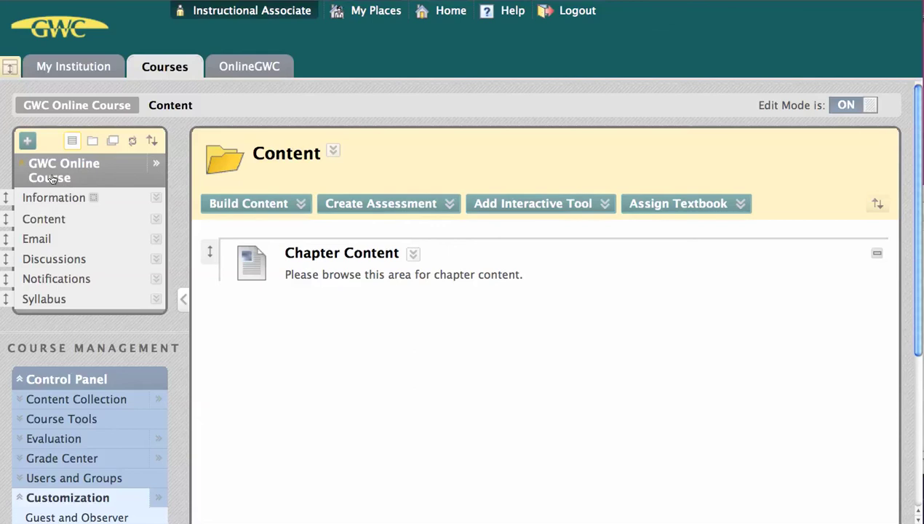
click(27, 142)
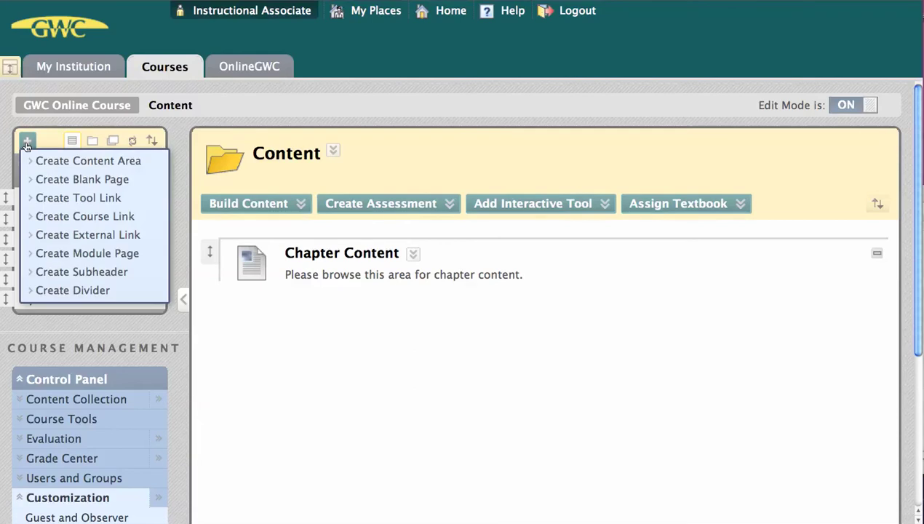
Add a 'Journals' tool link of type Journals to the course menu, available to users.
click(139, 203)
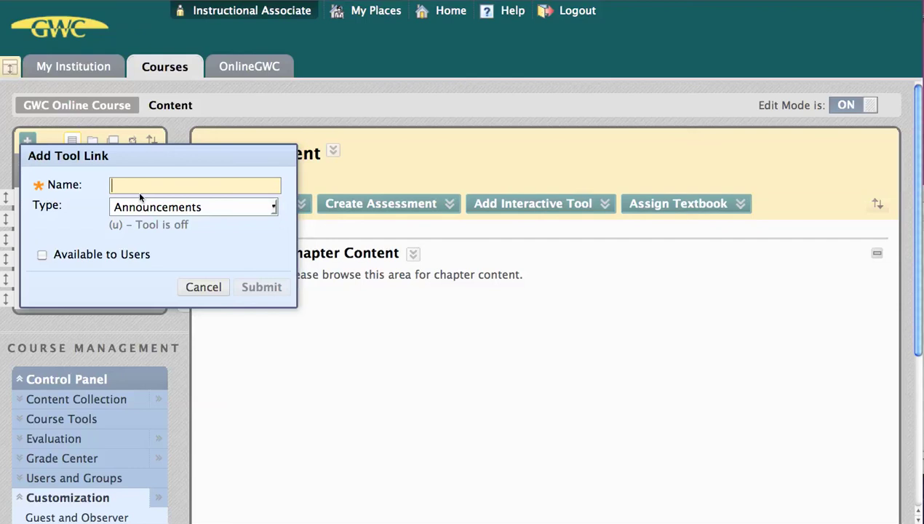
text(Journals)
click(184, 207)
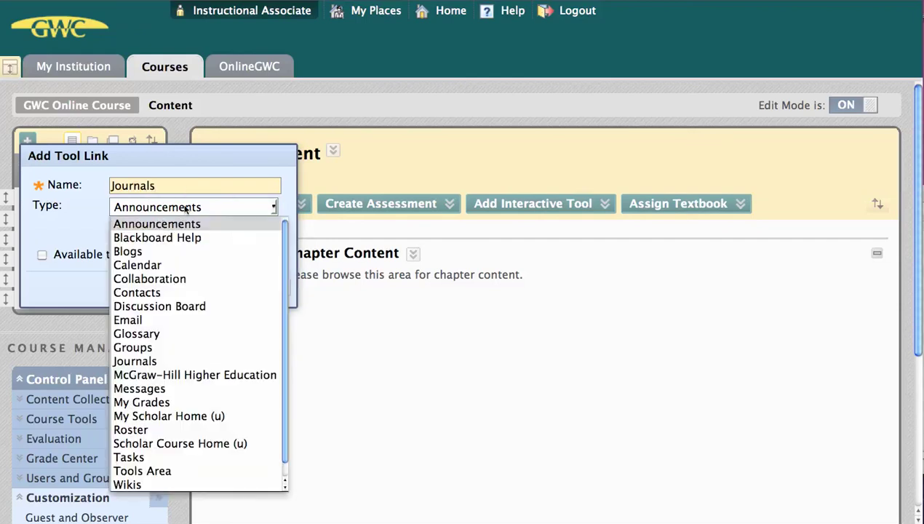
click(187, 360)
click(89, 254)
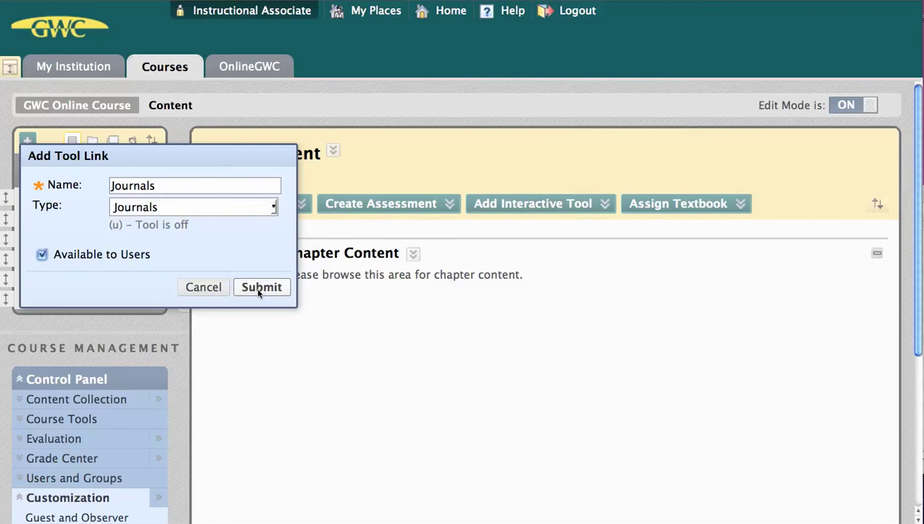
click(260, 288)
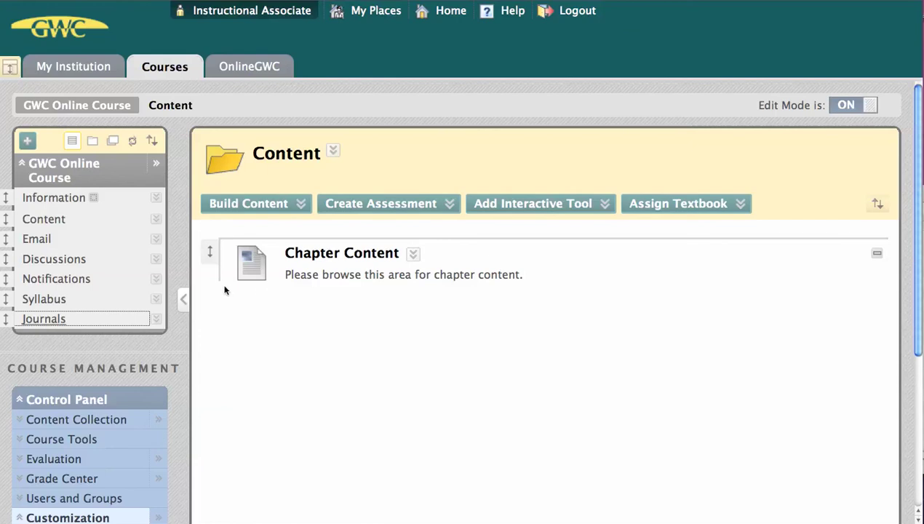
Check the new Journals page, then start creating an external link from the course menu's add options.
click(42, 324)
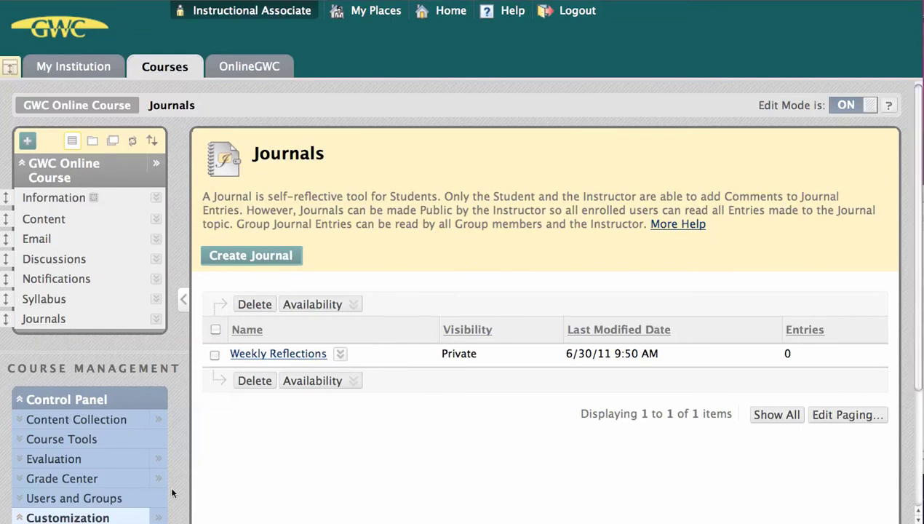
click(27, 139)
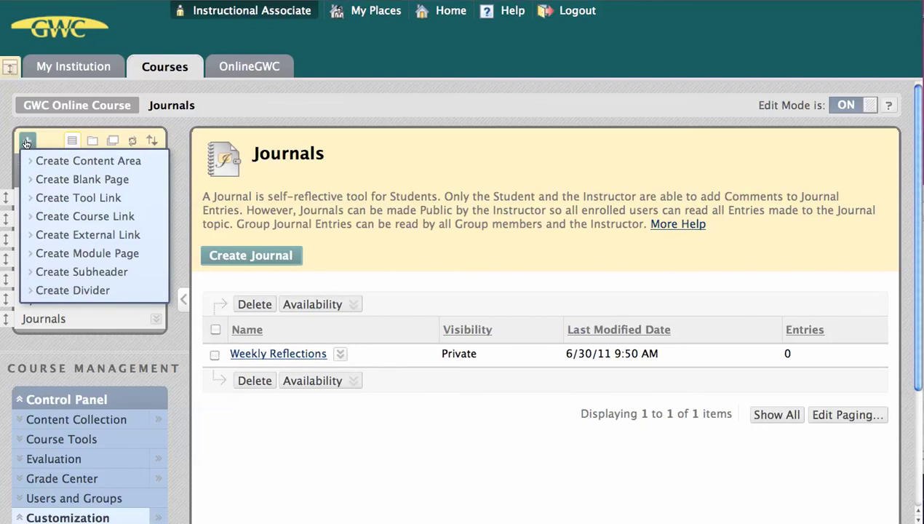
click(27, 140)
click(27, 143)
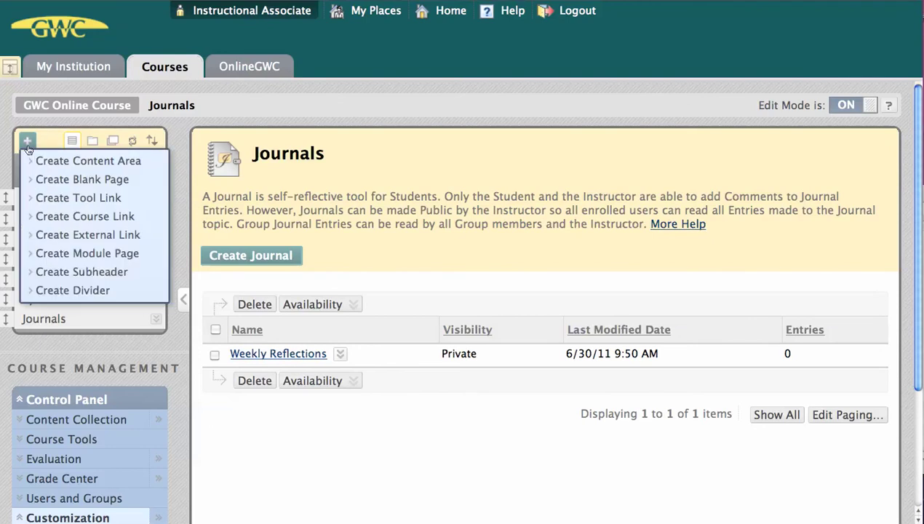
click(44, 240)
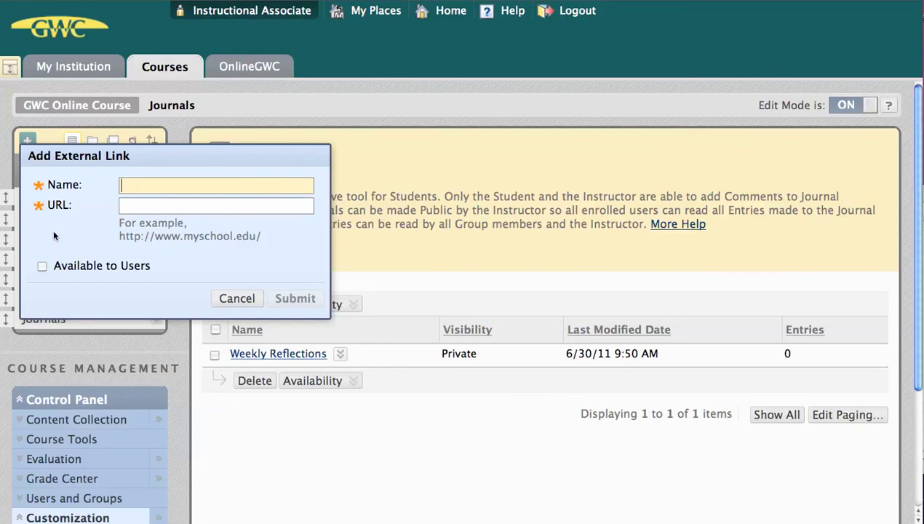
text(Google)
key(Tab)
text(http)
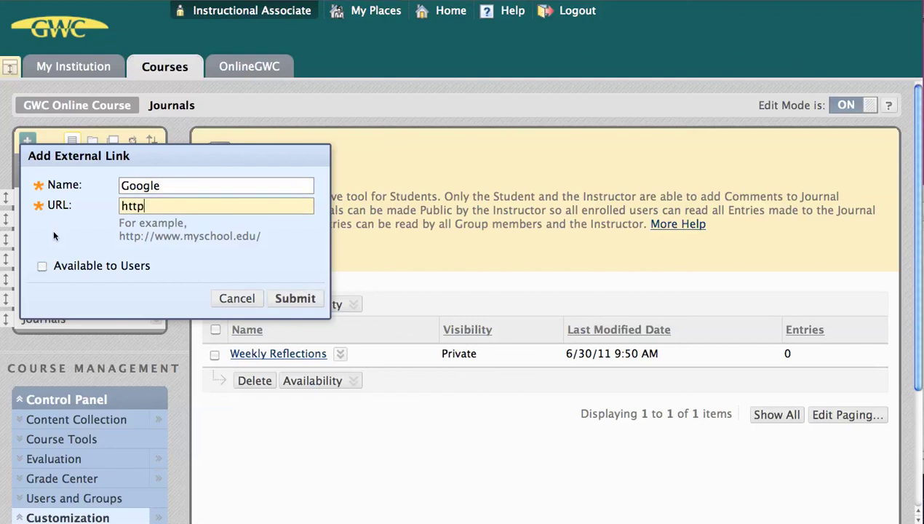
text(://www.goo)
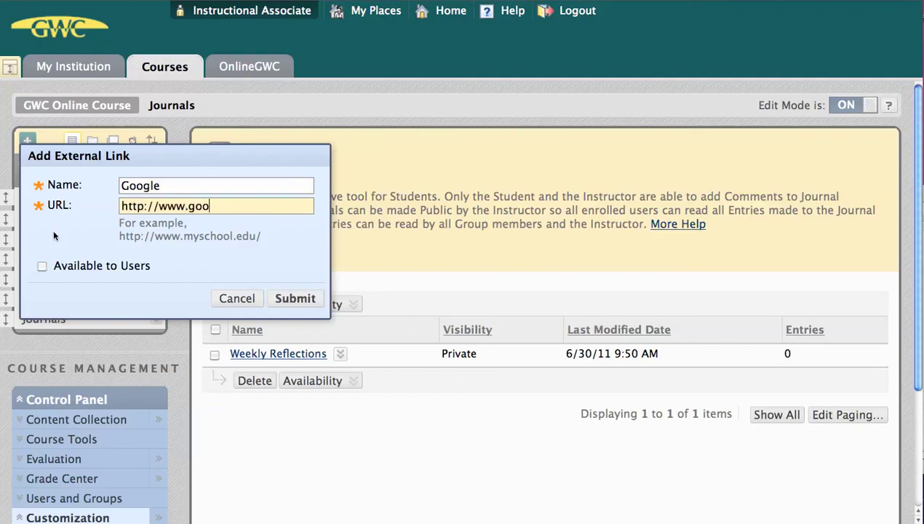
text(gle.com)
click(67, 266)
click(284, 297)
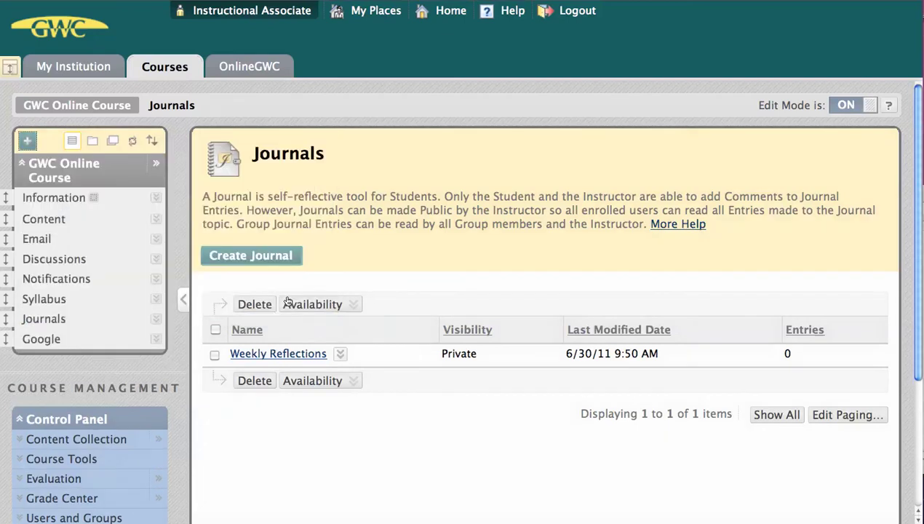
mouse_move(282, 300)
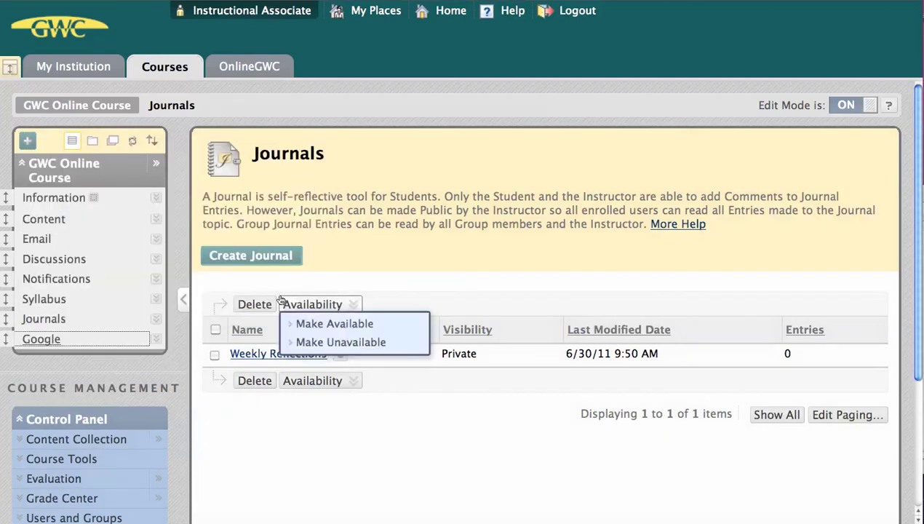
click(156, 339)
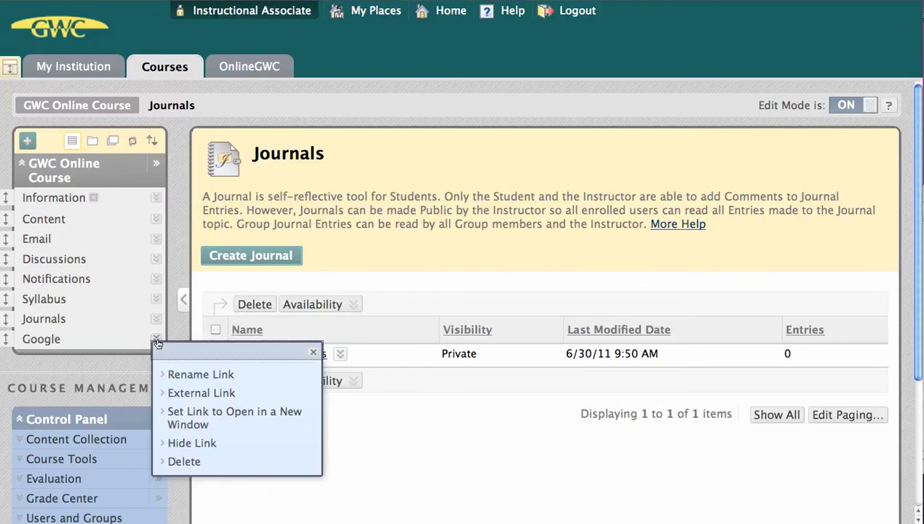
Set the Google link to open in a new window, then go to the Notifications page.
click(192, 419)
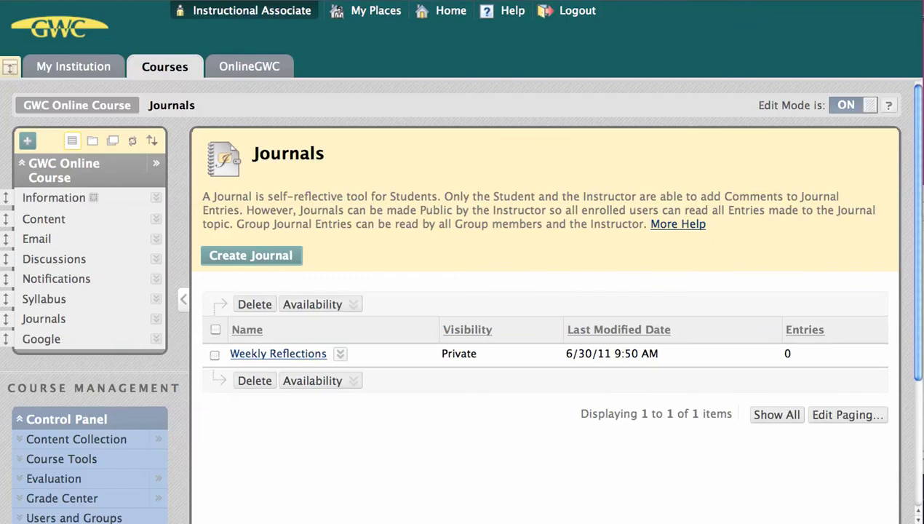
click(29, 141)
click(64, 281)
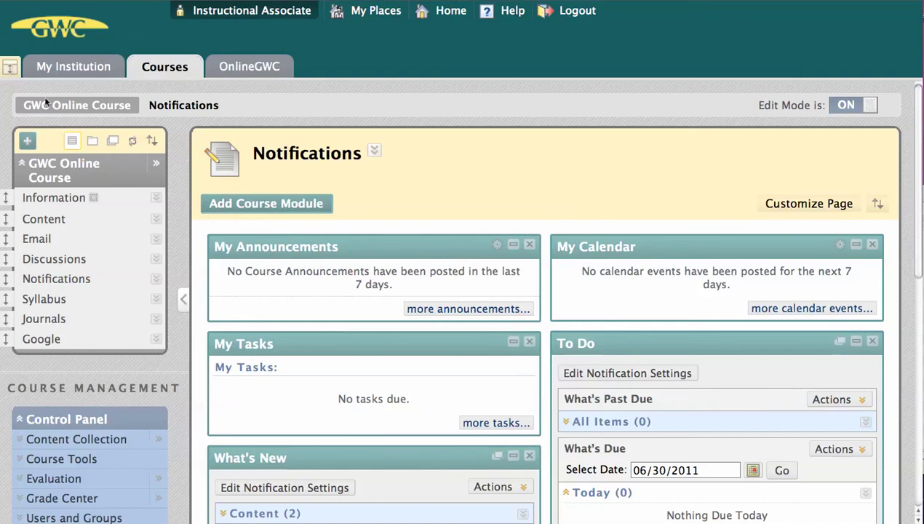
Show the list of item types that can be added to the course menu.
click(27, 140)
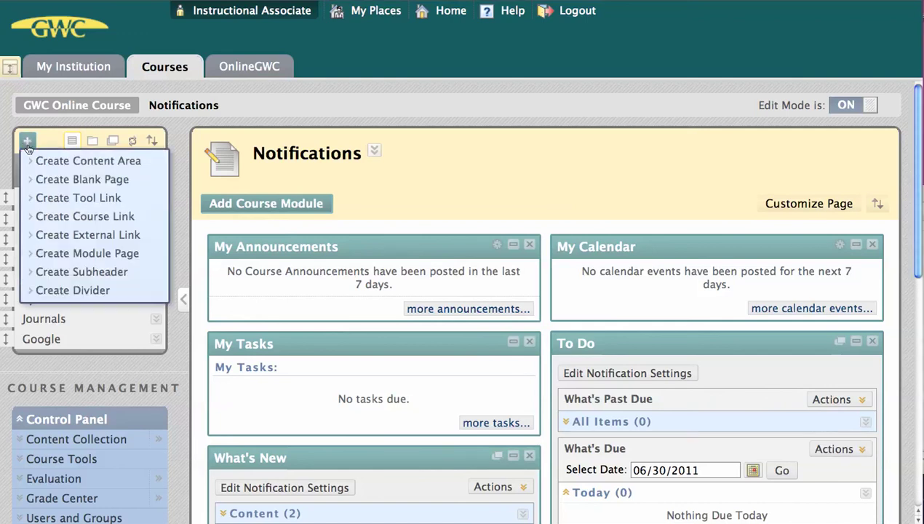
Create a 'Course Information' subheader and drag it to the top of the course menu.
click(100, 272)
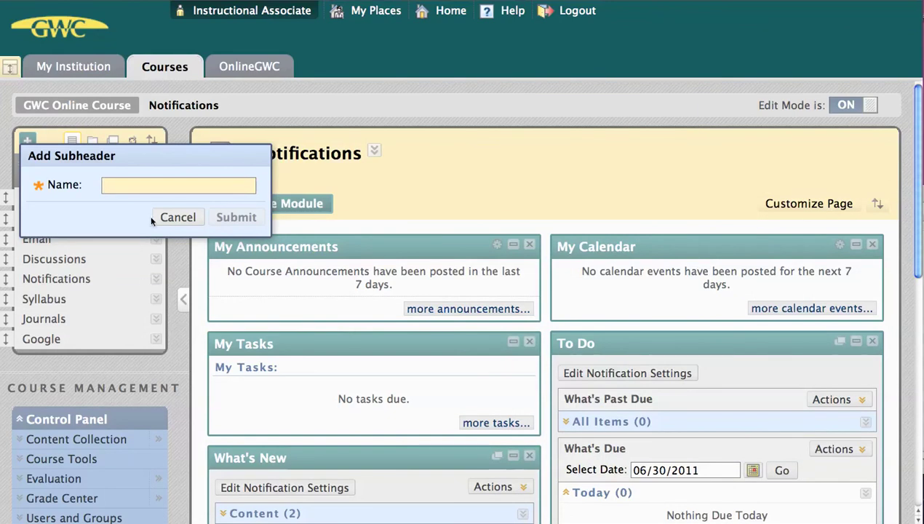
text(Cours)
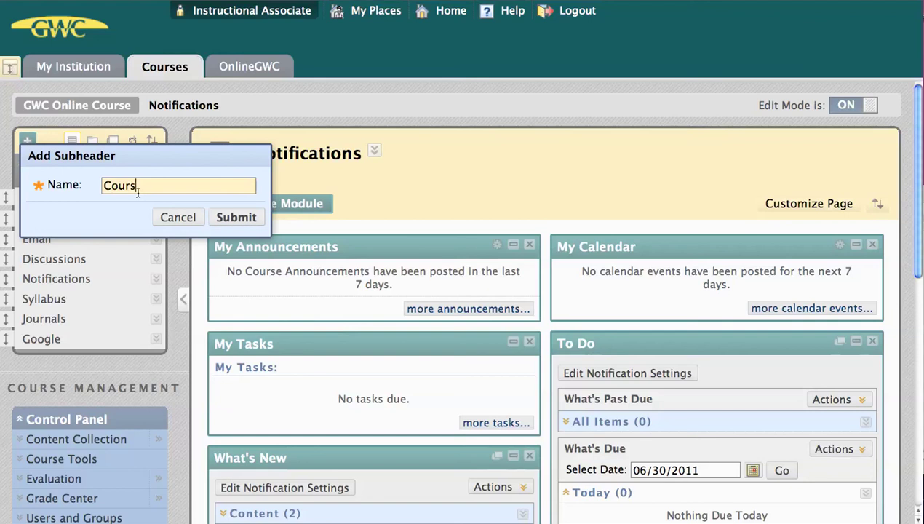
text(e Information)
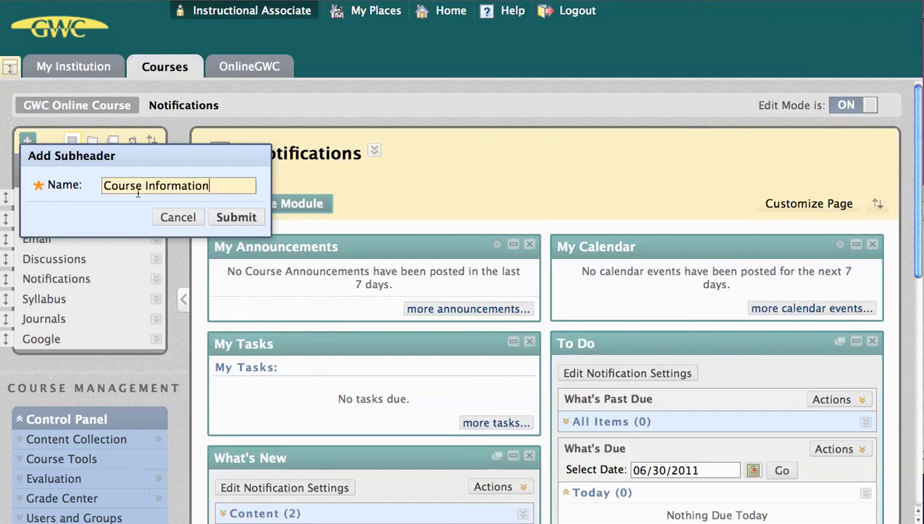
click(223, 219)
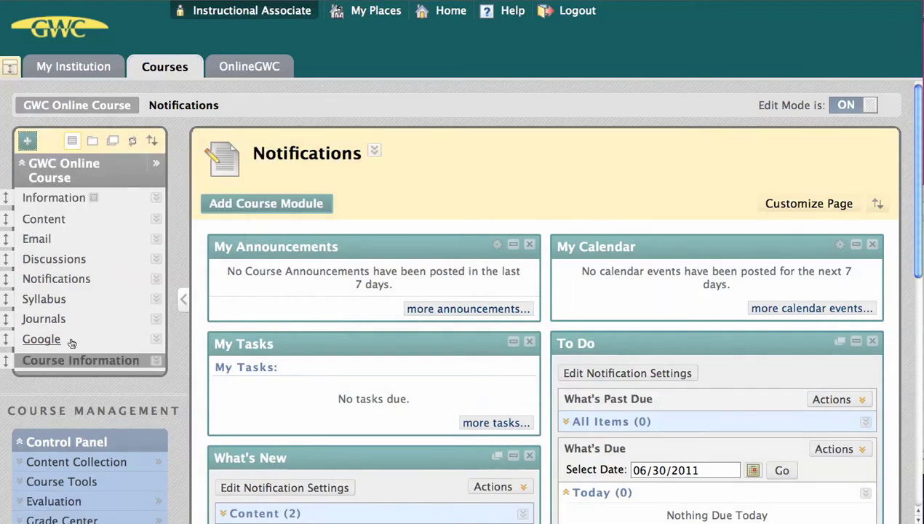
drag(7, 359, 12, 194)
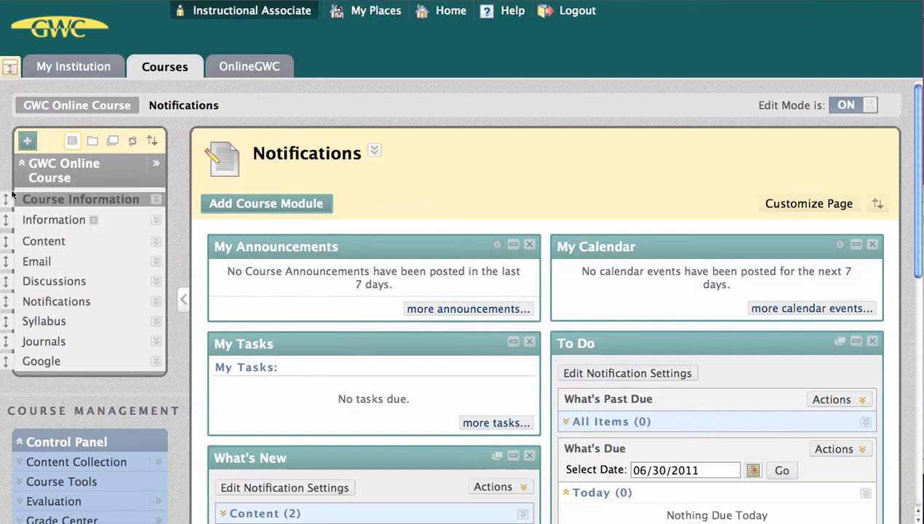
Create a 'Course Content' subheader and move it up to just below Information.
click(26, 143)
click(57, 270)
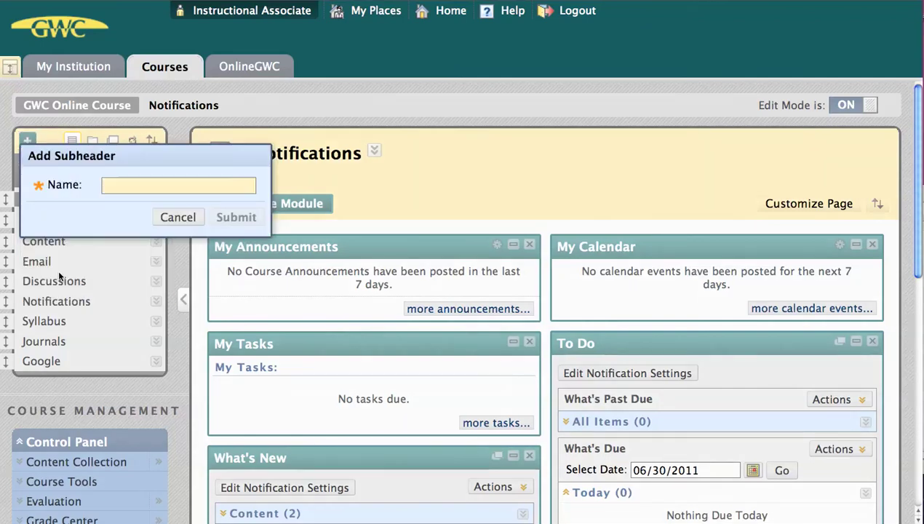
text(Course)
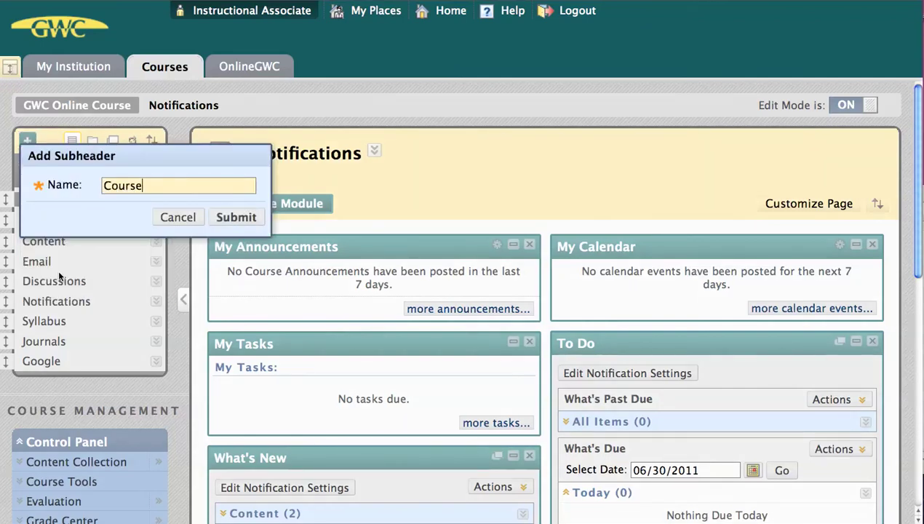
text( Content)
key(Tab)
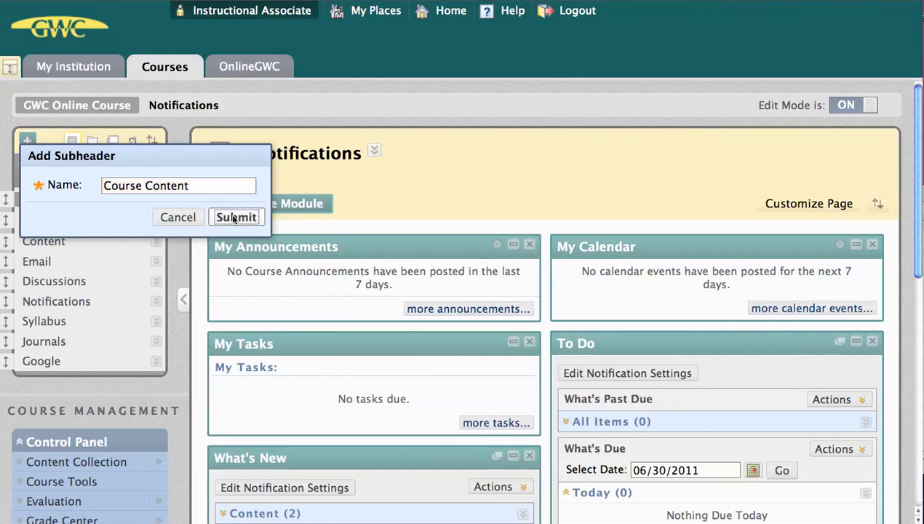
key(Return)
drag(5, 380, 9, 230)
Create a 'Communication Tools' subheader and place it directly above Email.
click(29, 142)
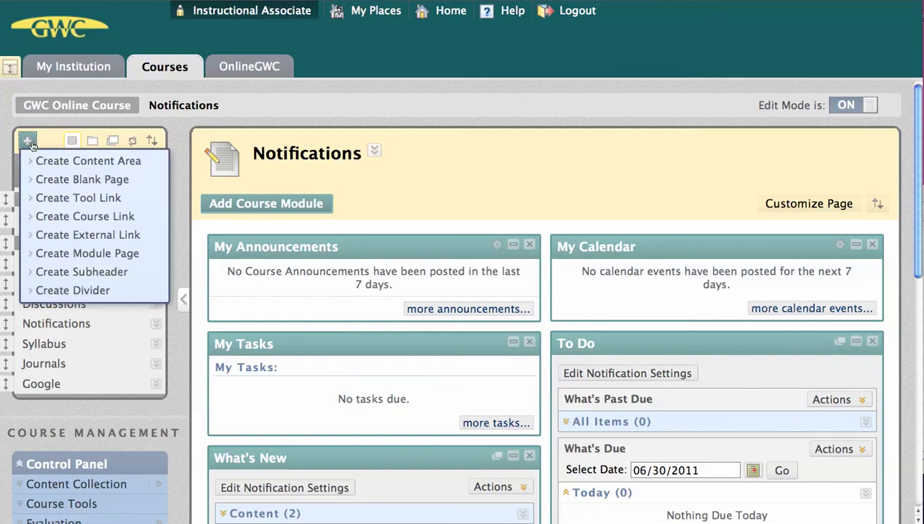
click(59, 271)
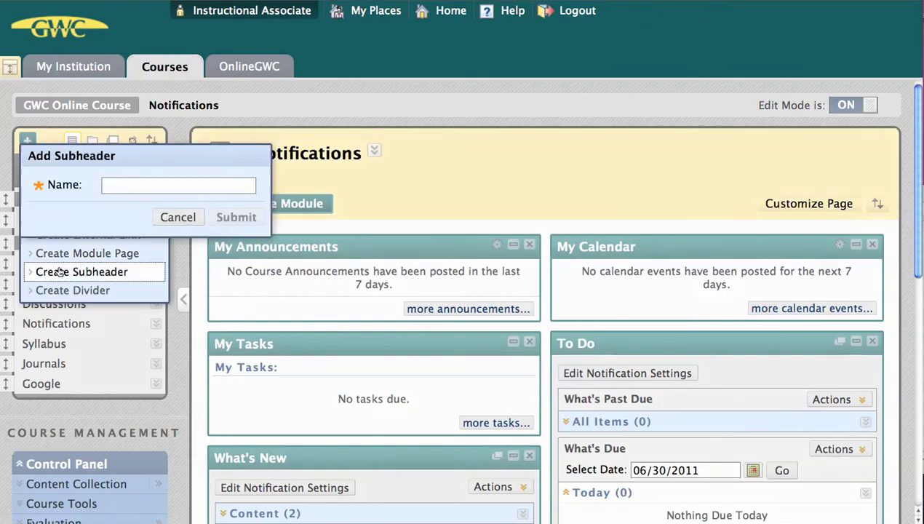
text(Co)
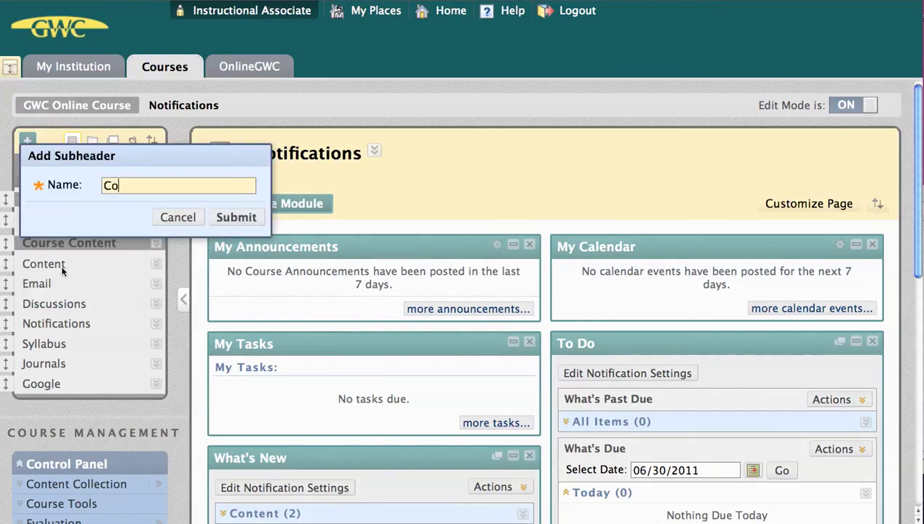
text(mmunication Tools)
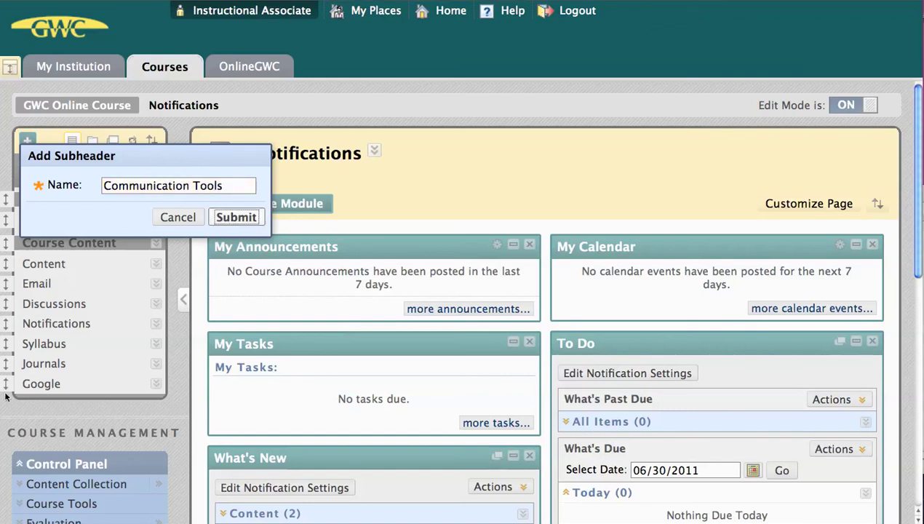
key(Return)
drag(6, 404, 29, 290)
double_click(74, 287)
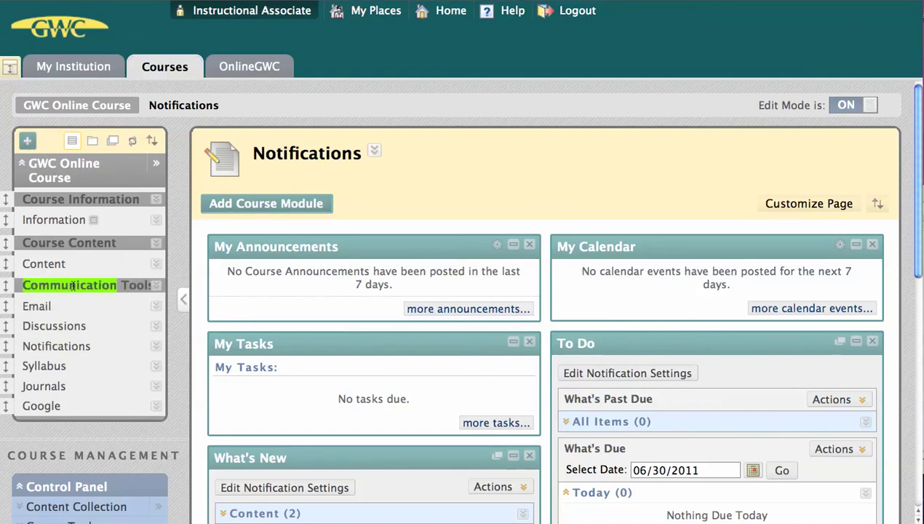
click(74, 287)
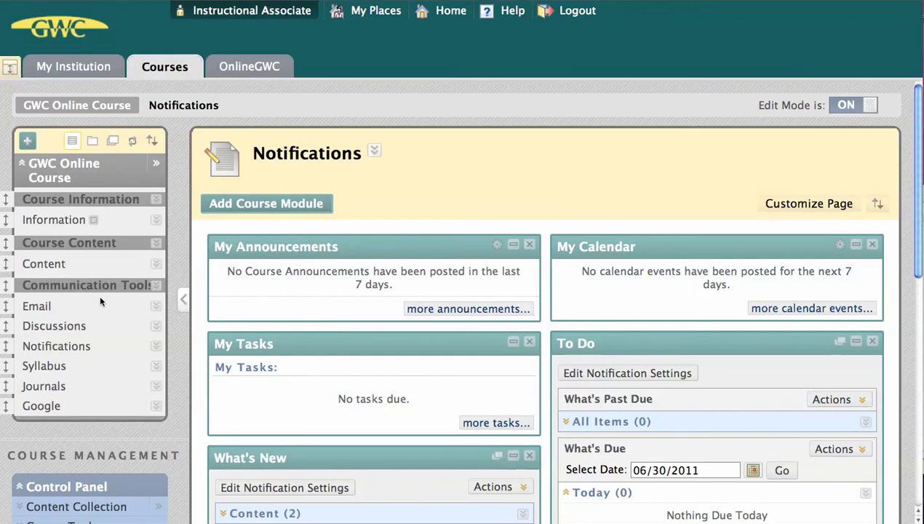
click(27, 141)
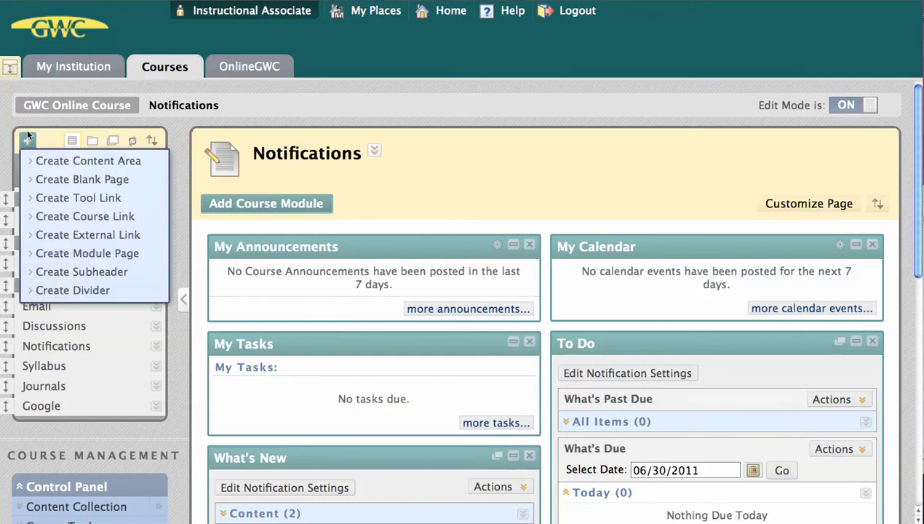
Create a course menu divider and position it between Discussions and Notifications.
click(69, 290)
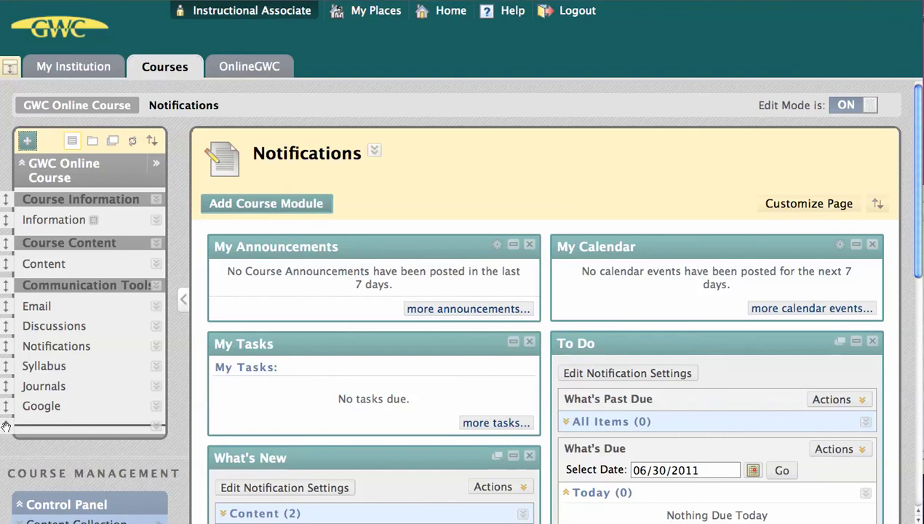
drag(6, 426, 8, 336)
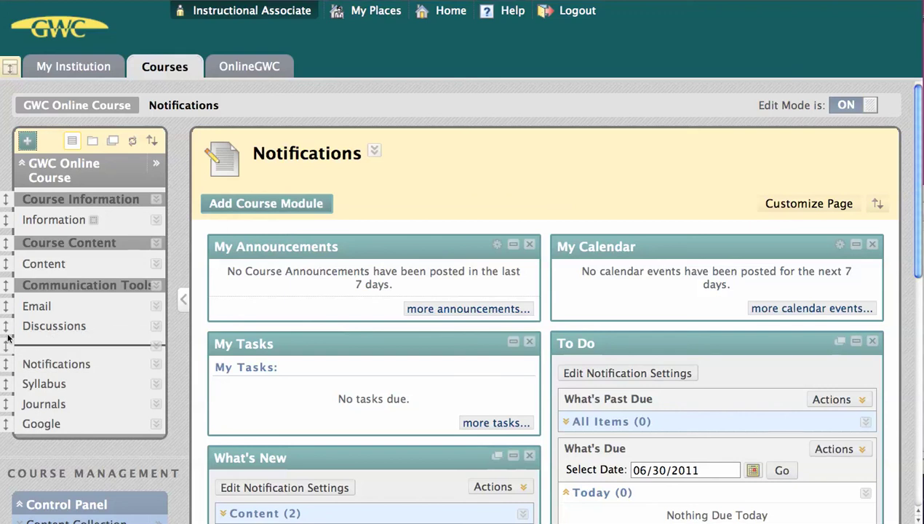